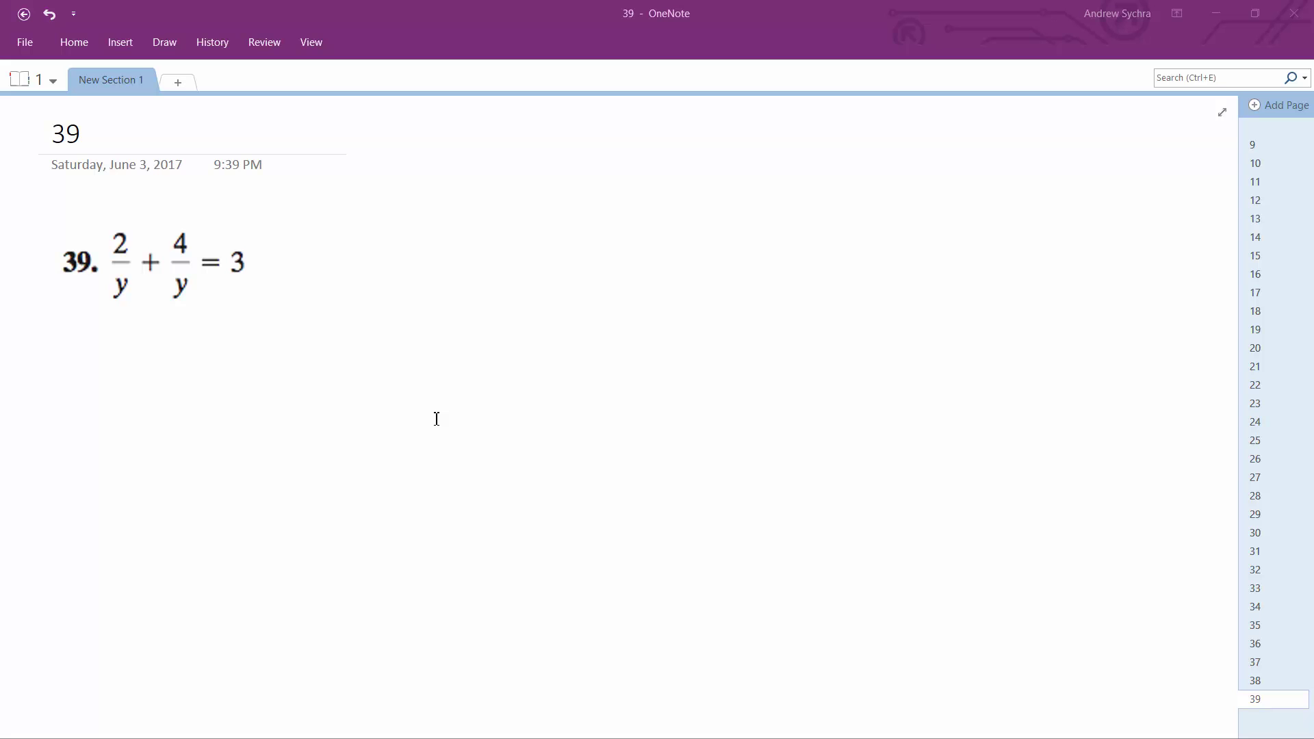
Bring the OneNote page for problem 39 into focus, ready to ink beside 2/y + 4/y = 3
click(286, 264)
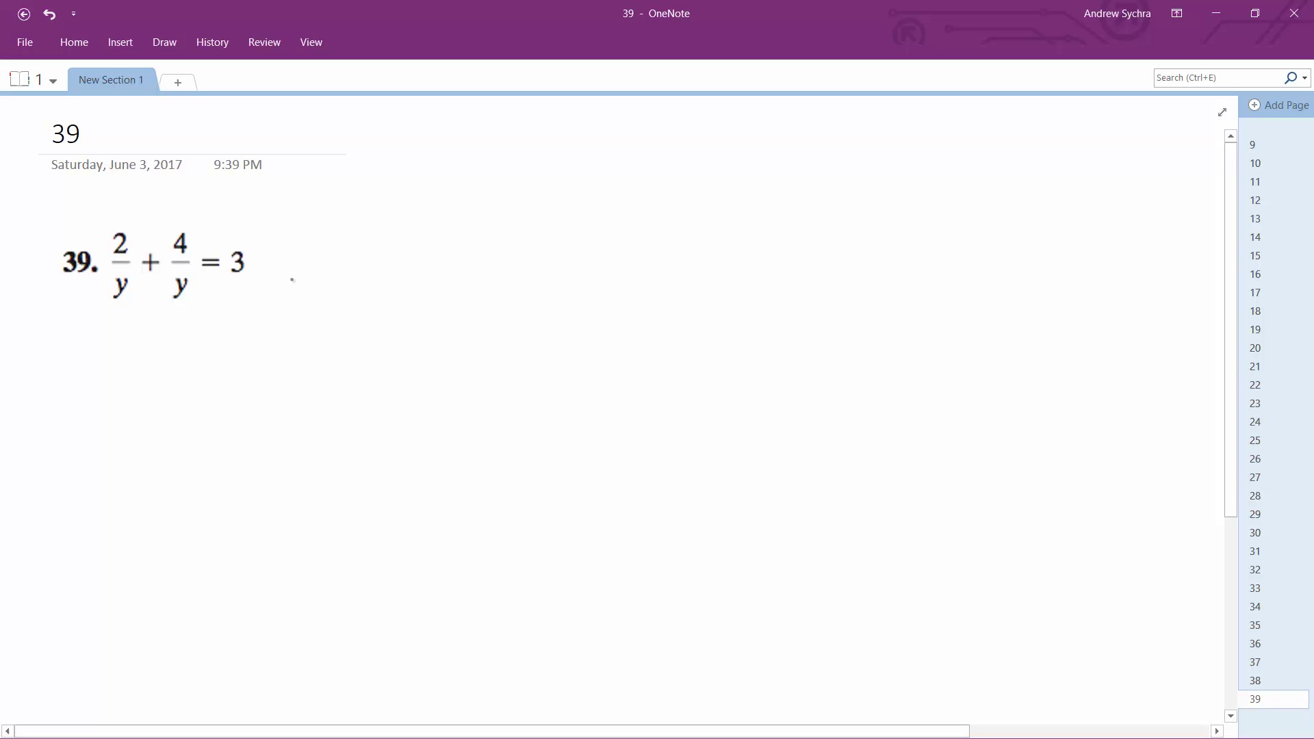
Ink brackets around 2/y + 4/y = 3 and write · y after the closing bracket
drag(264, 286, 258, 234)
drag(108, 219, 113, 301)
click(290, 263)
drag(327, 256, 302, 291)
drag(309, 255, 313, 268)
Ink the left side y·2/y + y on the line below
drag(91, 360, 95, 373)
drag(106, 360, 83, 392)
mouse_move(132, 341)
mouse_down()
mouse_move(159, 365)
mouse_move(141, 387)
mouse_up()
drag(153, 376, 137, 403)
drag(193, 360, 193, 378)
drag(183, 369, 236, 367)
drag(247, 351, 227, 393)
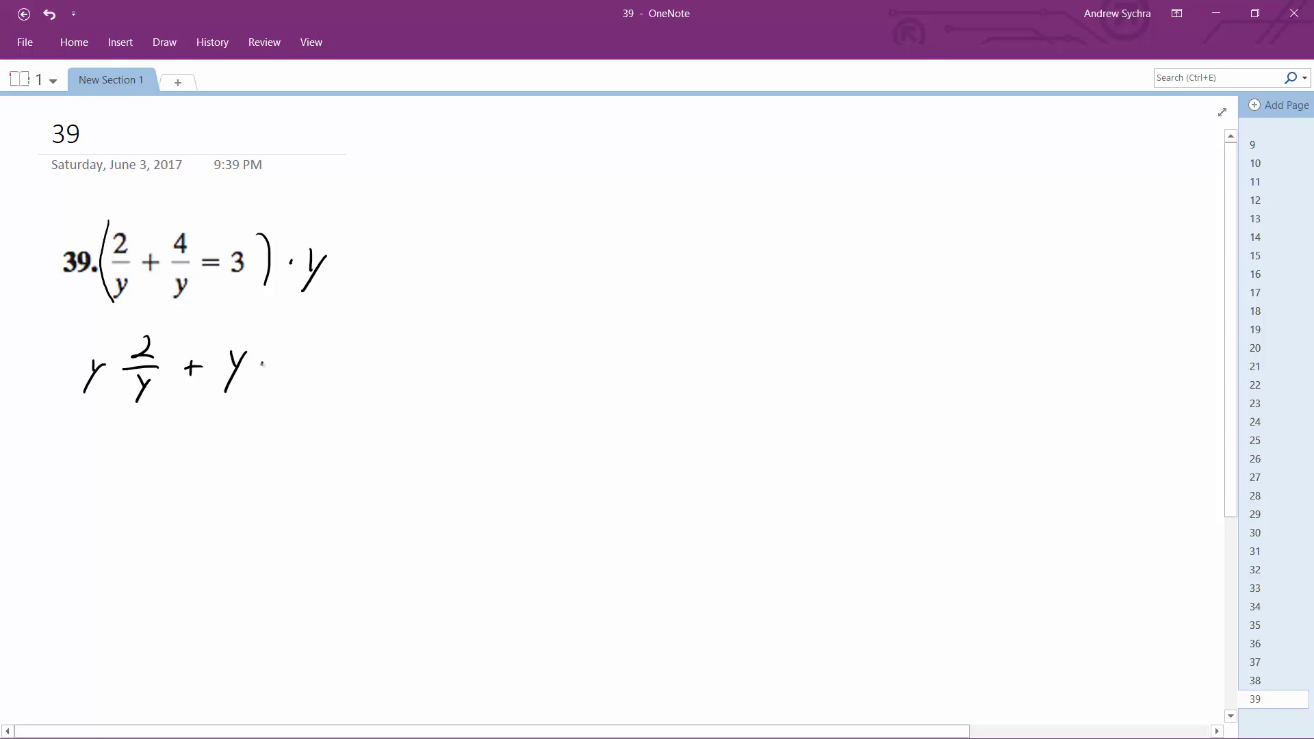
Finish the line with ·4/y = 3· ready for the right-hand y
mouse_move(294, 331)
mouse_down()
mouse_move(291, 358)
mouse_move(299, 350)
mouse_up()
mouse_move(277, 361)
mouse_down()
mouse_move(308, 359)
mouse_move(294, 380)
mouse_up()
mouse_move(300, 367)
mouse_down()
mouse_move(286, 395)
mouse_move(353, 353)
mouse_up()
mouse_move(381, 334)
mouse_down()
mouse_move(383, 367)
mouse_move(440, 364)
mouse_up()
click(415, 360)
Write the y after 3· and strike out all four cancelling y's on the left side
drag(452, 347, 430, 378)
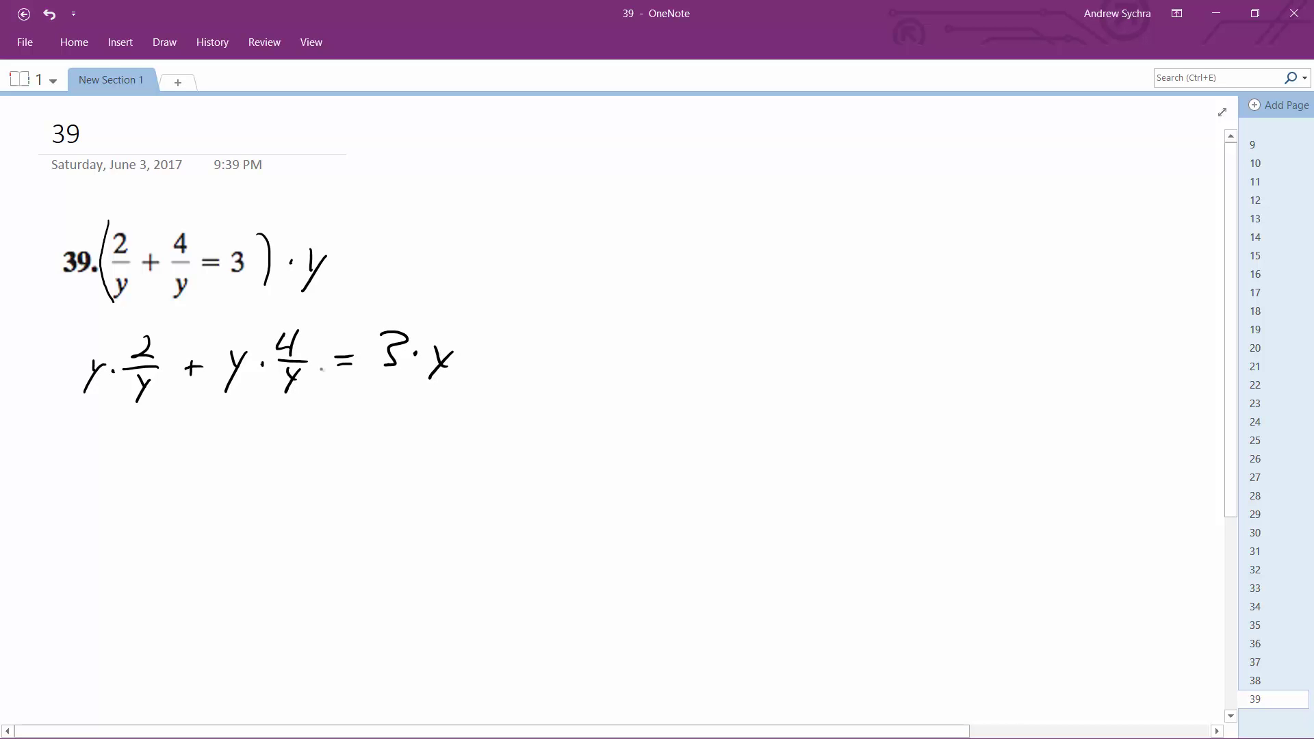
drag(269, 393, 317, 357)
drag(218, 390, 268, 341)
drag(129, 401, 182, 359)
drag(61, 396, 111, 361)
Ink 2 + 4 = 3y, then 6 = 3y, and divide both sides by 3
mouse_move(154, 452)
mouse_down()
mouse_move(181, 474)
mouse_move(201, 468)
mouse_up()
drag(191, 461, 296, 470)
drag(275, 459, 357, 474)
drag(372, 456, 346, 491)
mouse_move(218, 504)
mouse_down()
mouse_move(204, 526)
mouse_move(251, 519)
mouse_up()
drag(234, 531, 302, 535)
drag(310, 521, 265, 573)
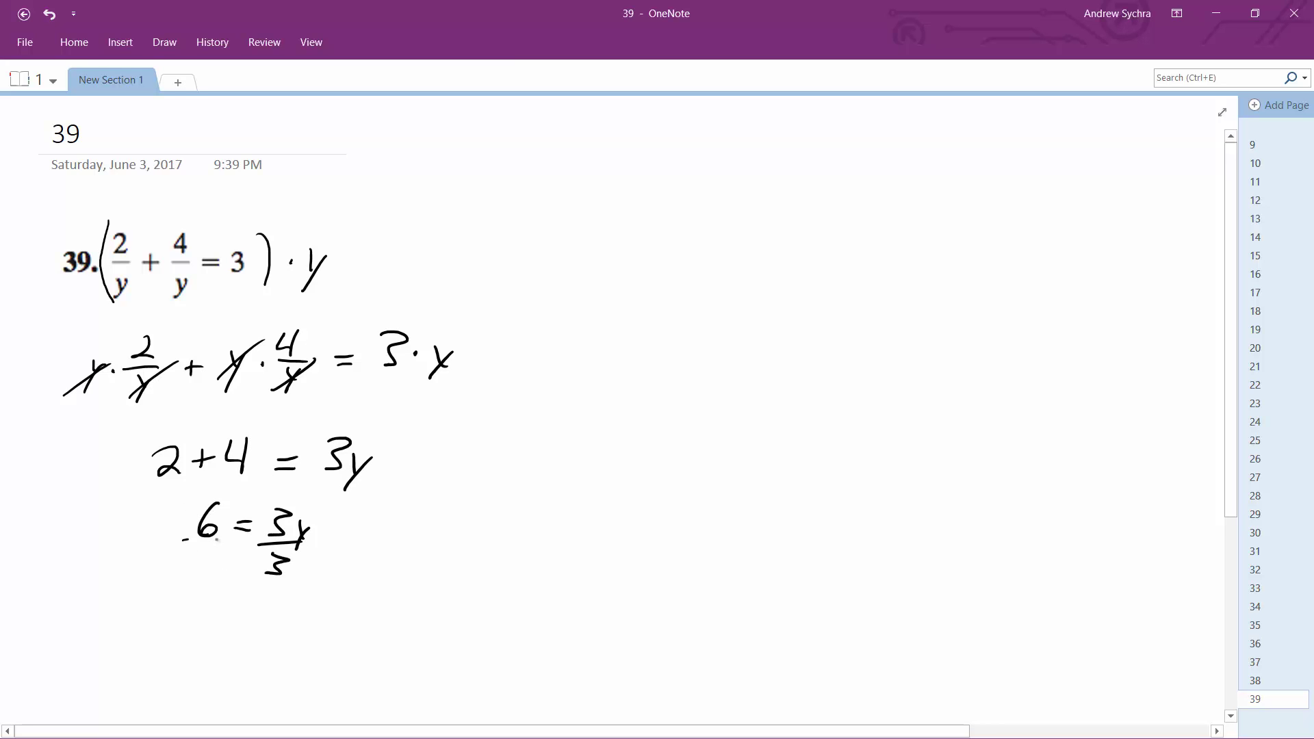
mouse_move(187, 543)
mouse_down()
mouse_move(237, 538)
mouse_move(198, 574)
mouse_up()
Write y = 2, circle it, and start the check with 2 over a fraction bar
drag(198, 620, 211, 640)
mouse_move(222, 621)
mouse_down()
mouse_move(200, 659)
mouse_move(256, 625)
mouse_up()
drag(237, 637, 297, 637)
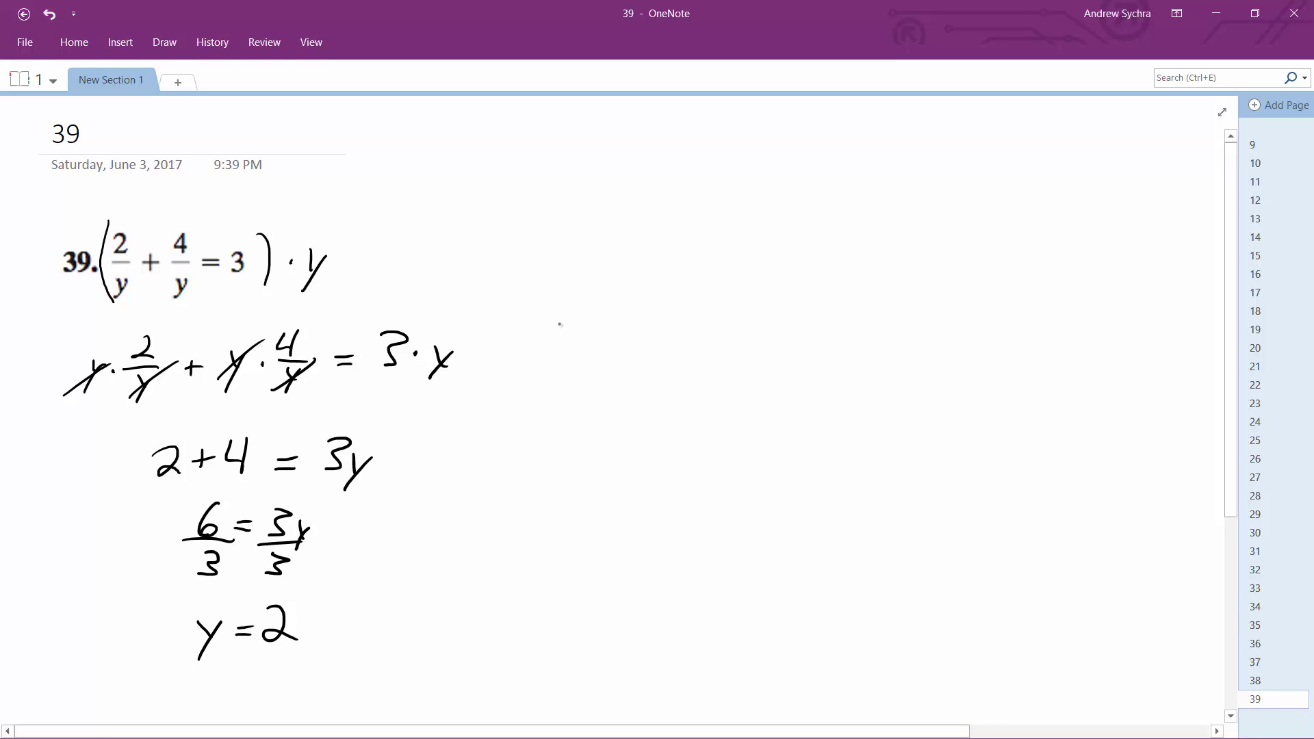
drag(187, 604, 177, 602)
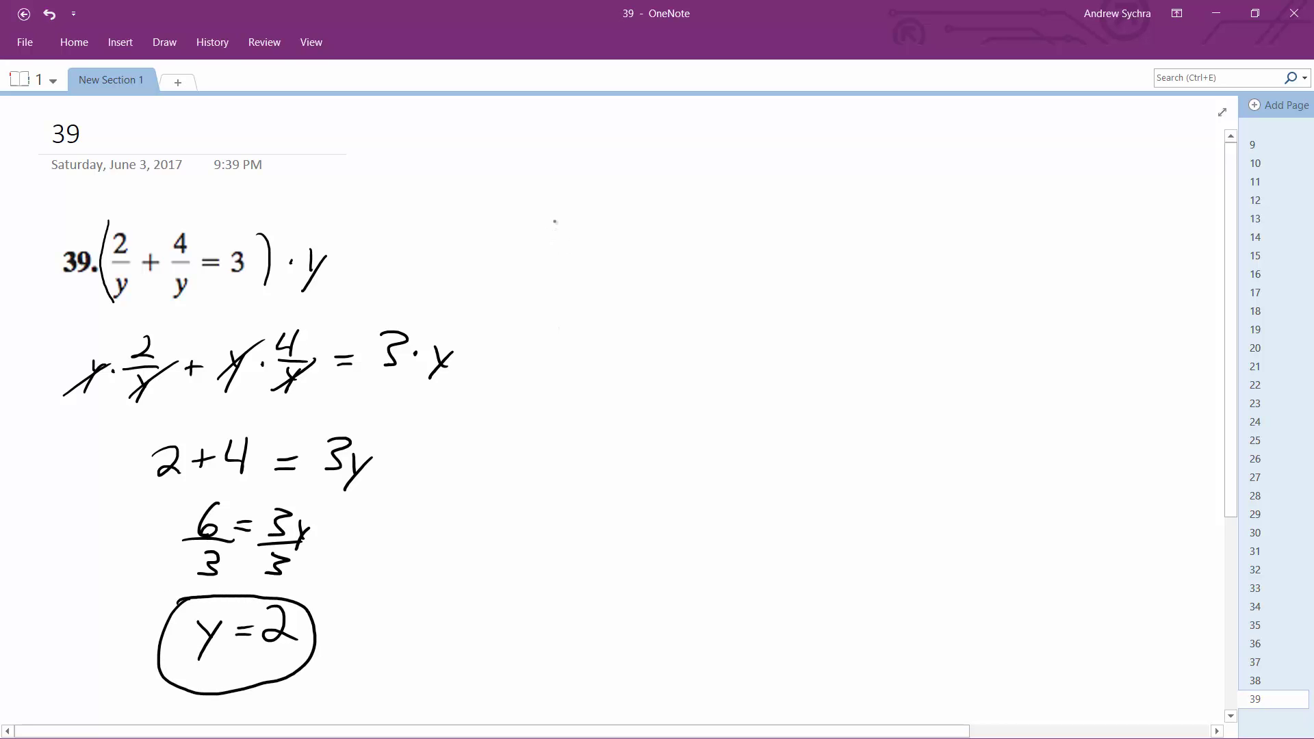
mouse_move(544, 226)
mouse_down()
mouse_move(591, 252)
mouse_move(577, 293)
mouse_up()
Complete the check line 2/2 + 4/2 = 3 to the right of the solution
drag(612, 251, 637, 249)
drag(624, 240, 623, 261)
drag(657, 212, 669, 236)
mouse_move(651, 244)
mouse_down()
mouse_move(690, 241)
mouse_move(687, 267)
mouse_move(745, 238)
mouse_up()
drag(724, 249, 776, 248)
Ink 1 + 2 = 3 and then 3 = 3 to confirm the answer
mouse_move(591, 333)
mouse_down()
mouse_move(591, 373)
mouse_move(622, 351)
mouse_up()
mouse_move(614, 339)
mouse_down()
mouse_move(614, 366)
mouse_move(678, 371)
mouse_move(711, 343)
mouse_up()
mouse_move(732, 324)
mouse_down()
mouse_move(750, 338)
mouse_move(733, 356)
mouse_up()
mouse_move(631, 409)
mouse_down()
mouse_move(653, 409)
mouse_move(632, 433)
mouse_up()
drag(671, 421, 688, 414)
mouse_move(698, 401)
mouse_down()
mouse_move(715, 415)
mouse_move(695, 431)
mouse_up()
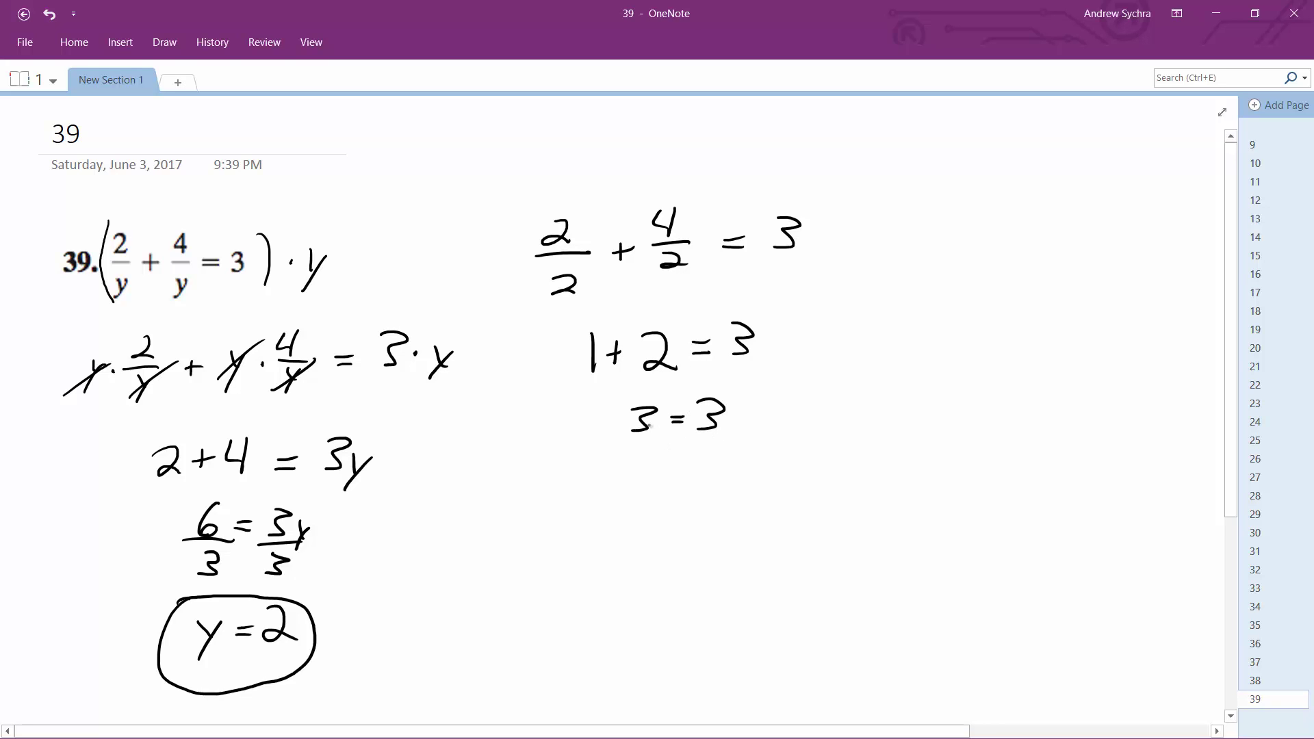